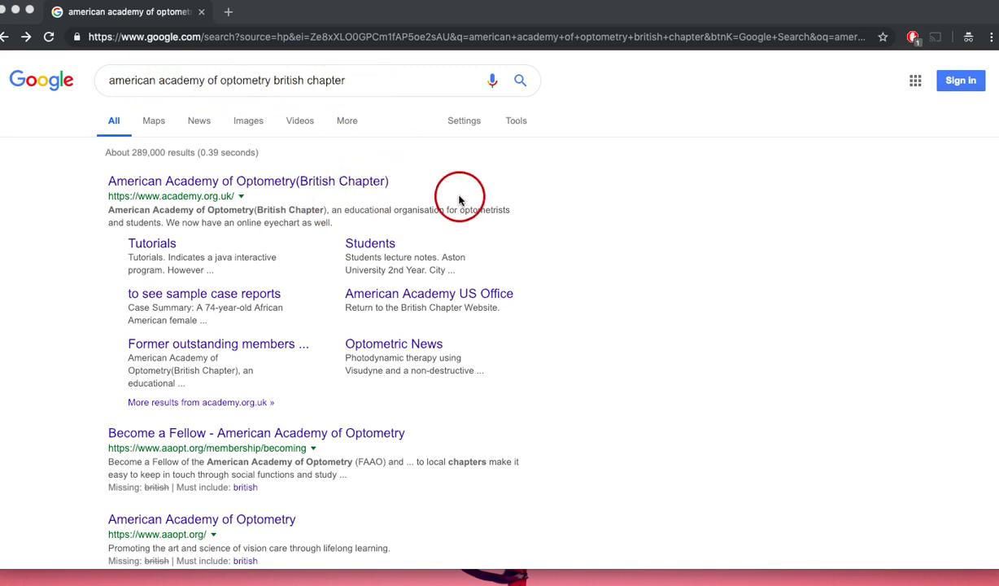
Step: Open the 'American Academy of Optometry (British Chapter)' search result to reach academy.org.uk
click(324, 182)
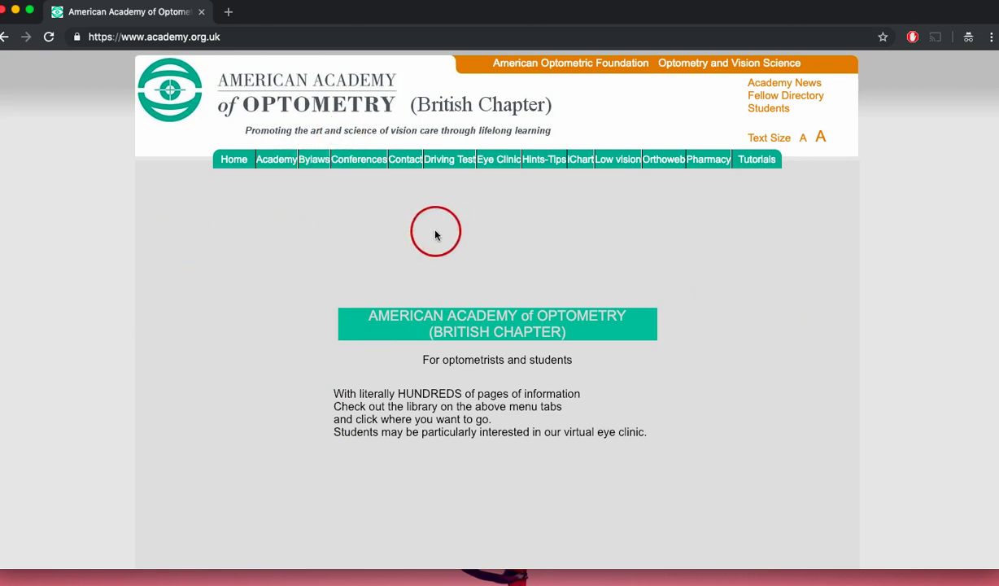
Step: Enter the Eye Clinic section and dismiss the copyright alert to reach the reception corridor
click(496, 160)
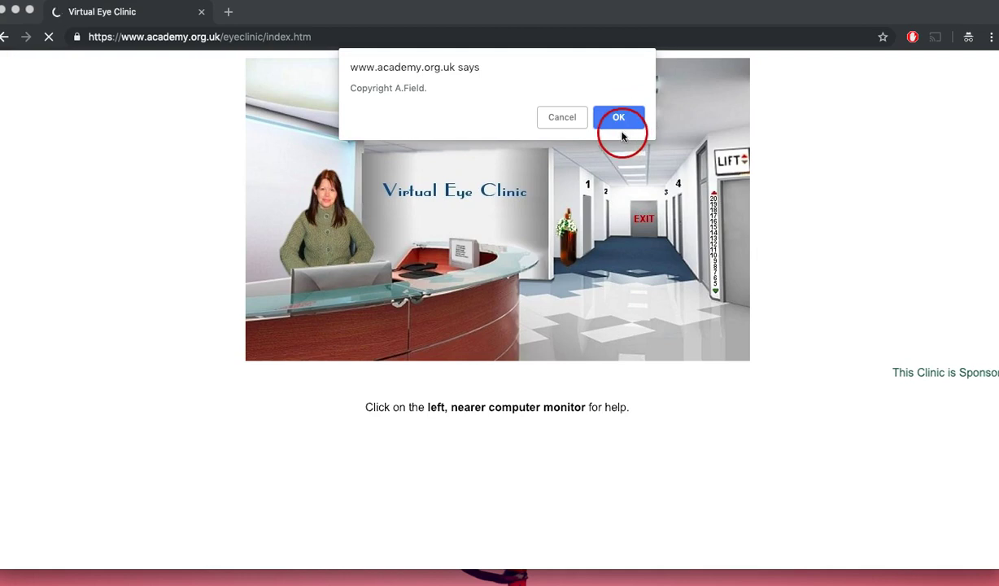
click(619, 119)
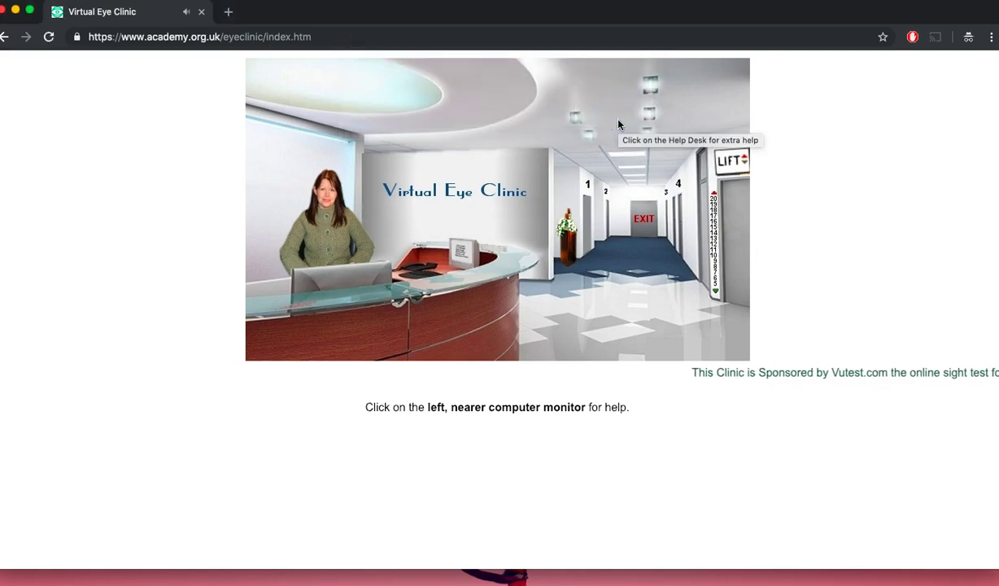
click(383, 205)
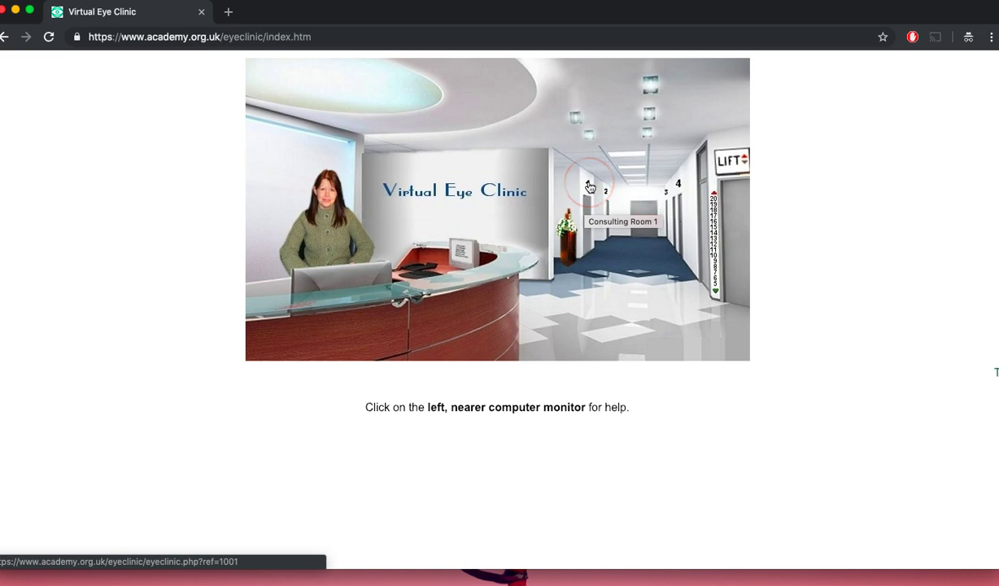
Step: Go into Consulting Room 1 and reveal patient JS's history and general health notes
click(589, 188)
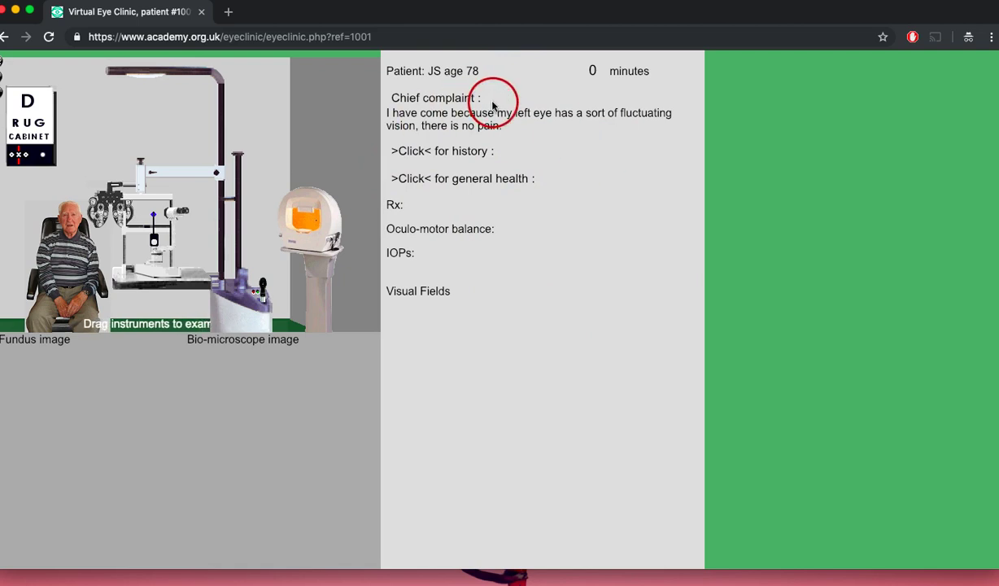
click(414, 151)
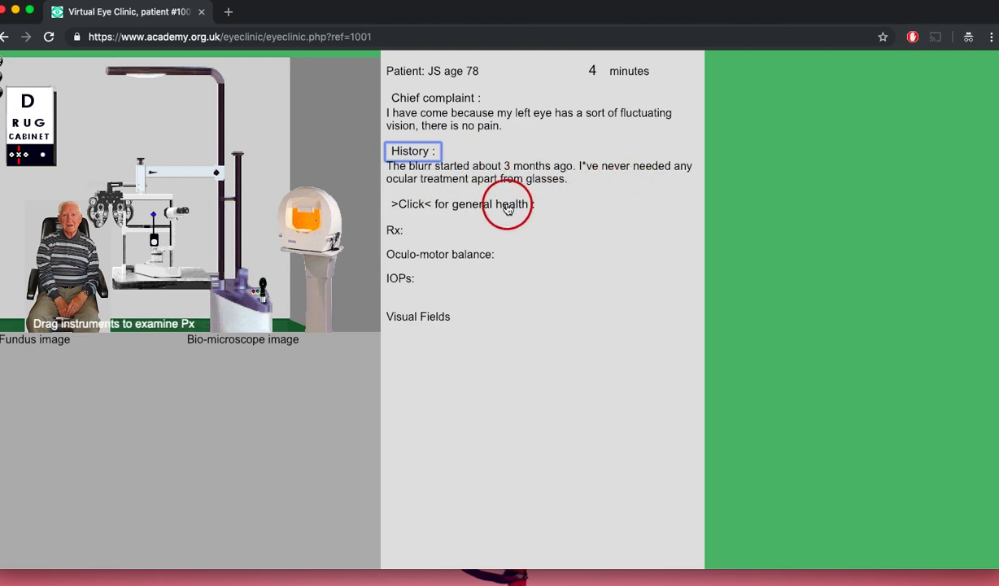
click(416, 205)
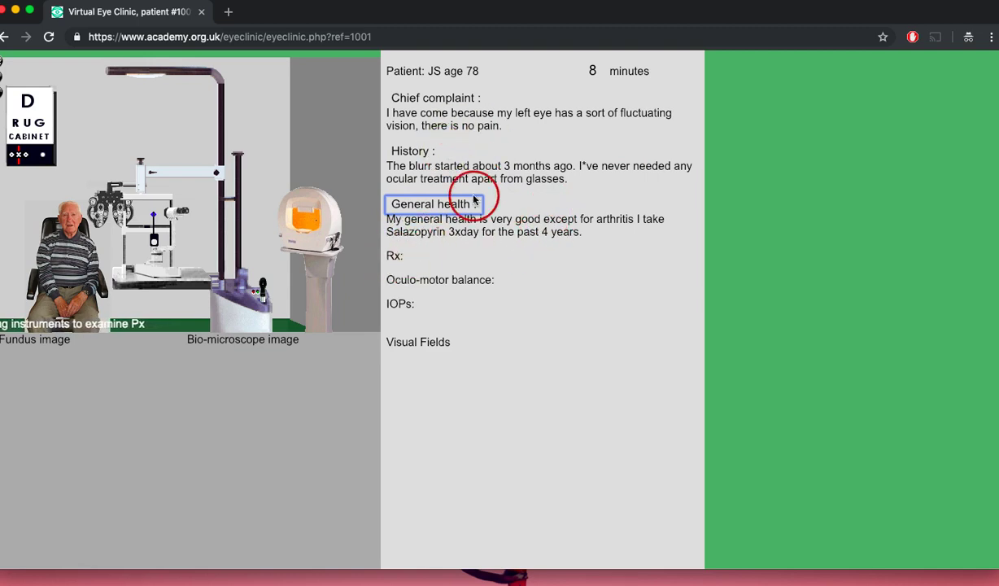
Step: Refract JS with the phoropter: R +2.00DS/-0.75DC x 80, L +2.00DS/-1.00DC x 92, both 6/5
click(112, 200)
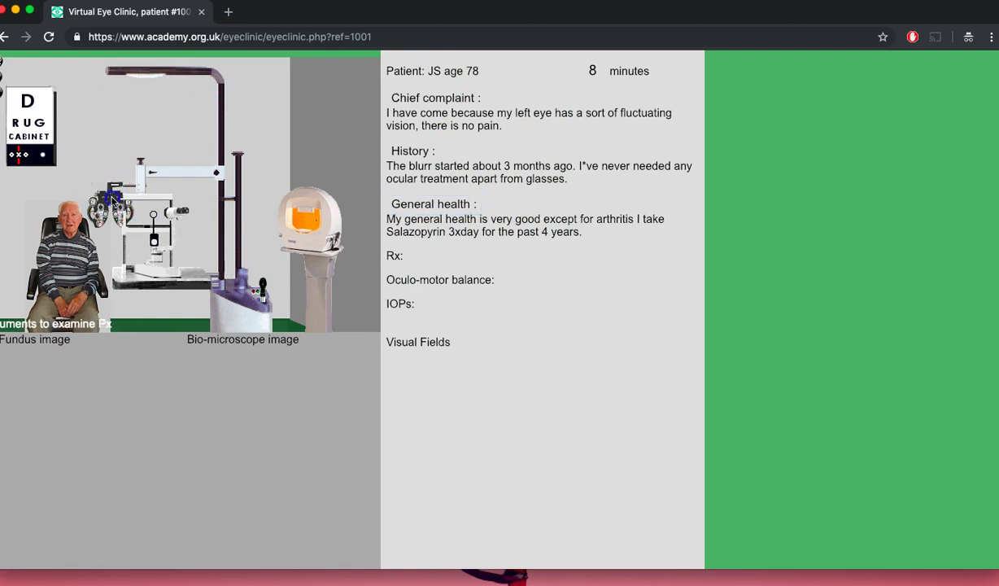
click(119, 195)
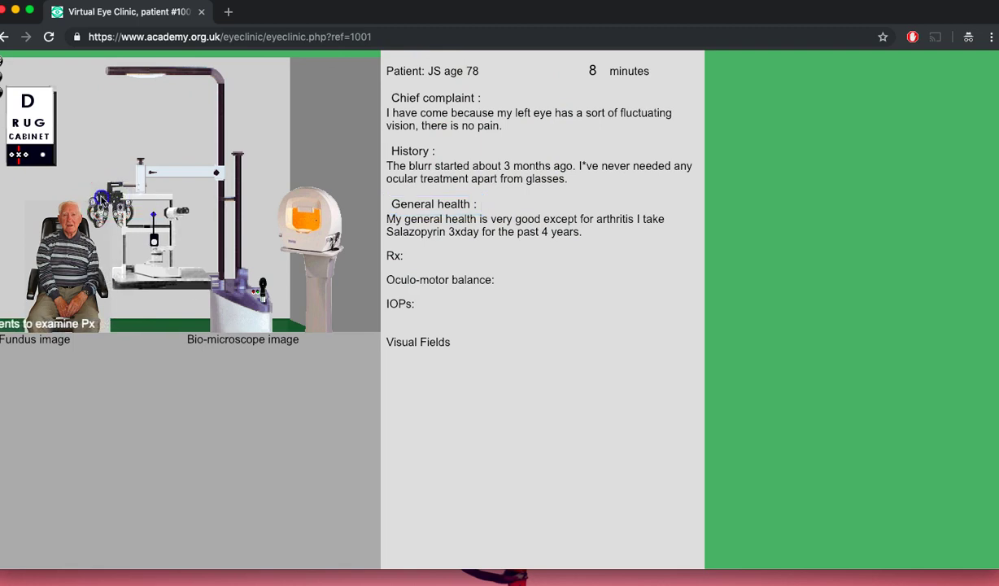
drag(101, 196, 61, 194)
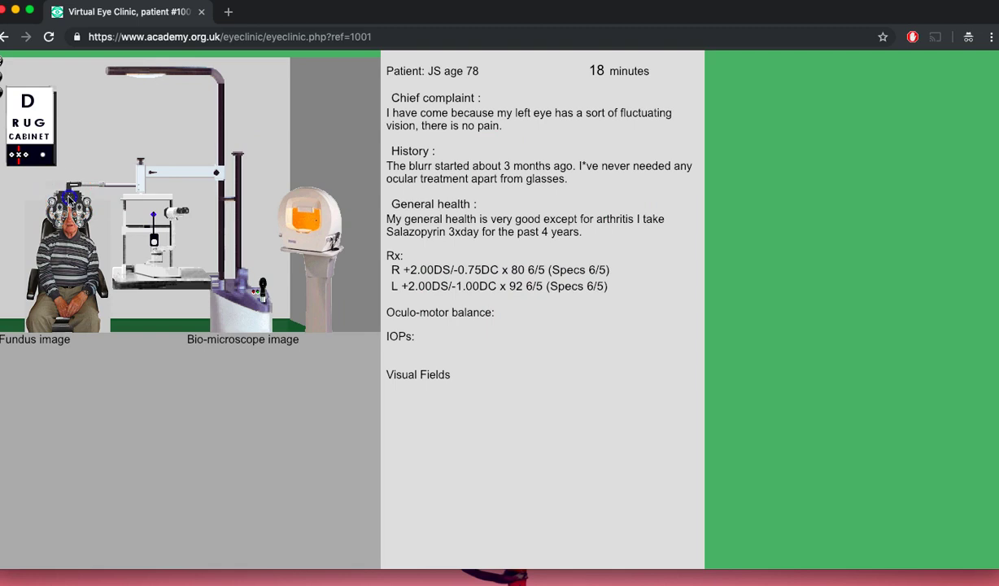
drag(71, 198, 134, 186)
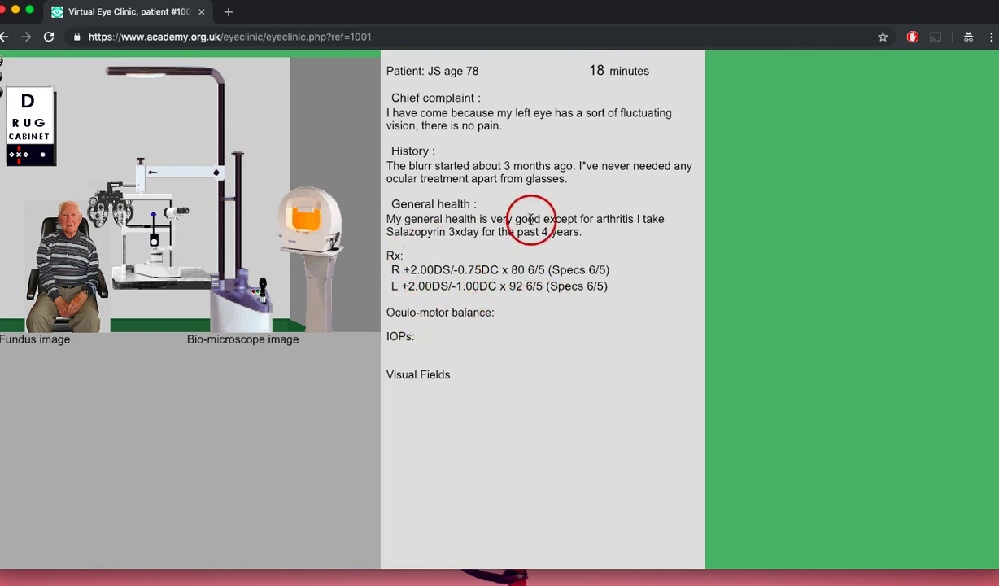
Step: Open JS's External Eye Examination, cover-test with the occluder, and shine the penlight across both pupils
click(70, 222)
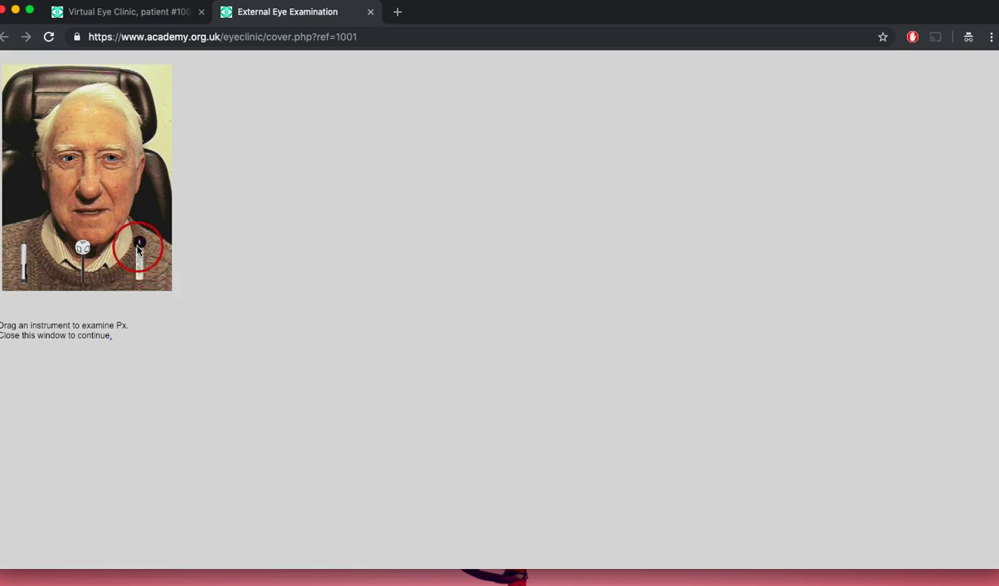
drag(140, 259, 137, 289)
drag(83, 248, 29, 184)
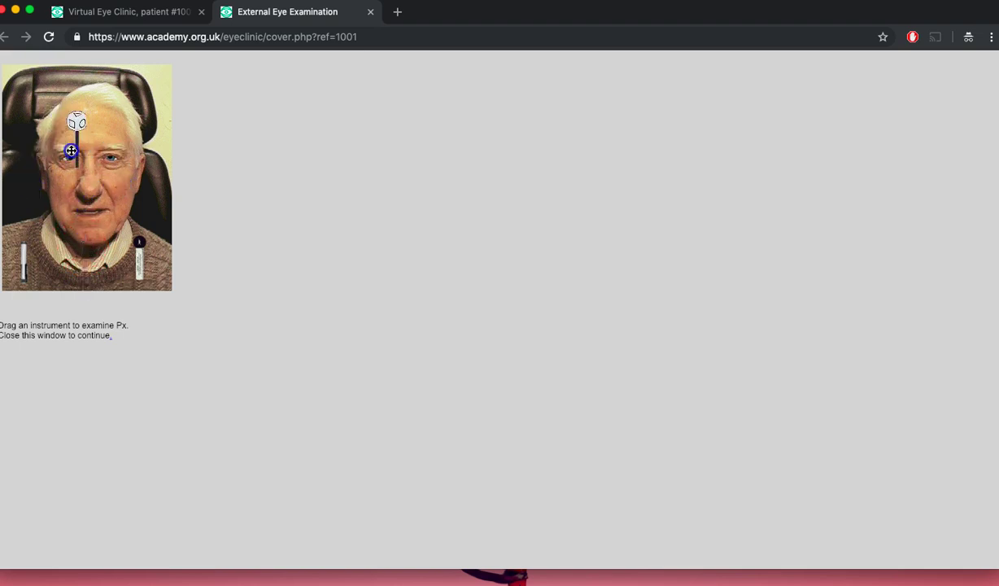
drag(71, 150, 95, 257)
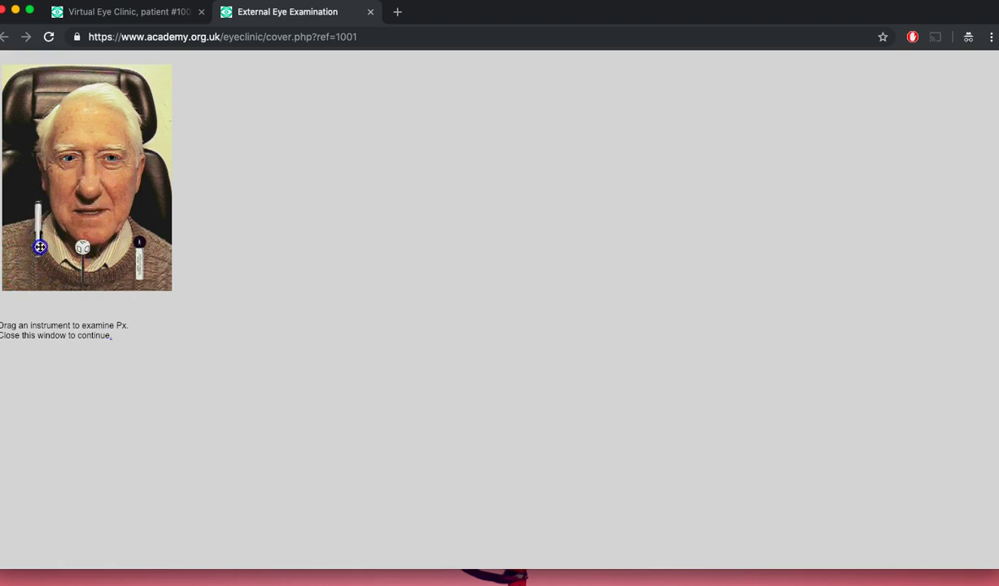
drag(65, 219, 29, 271)
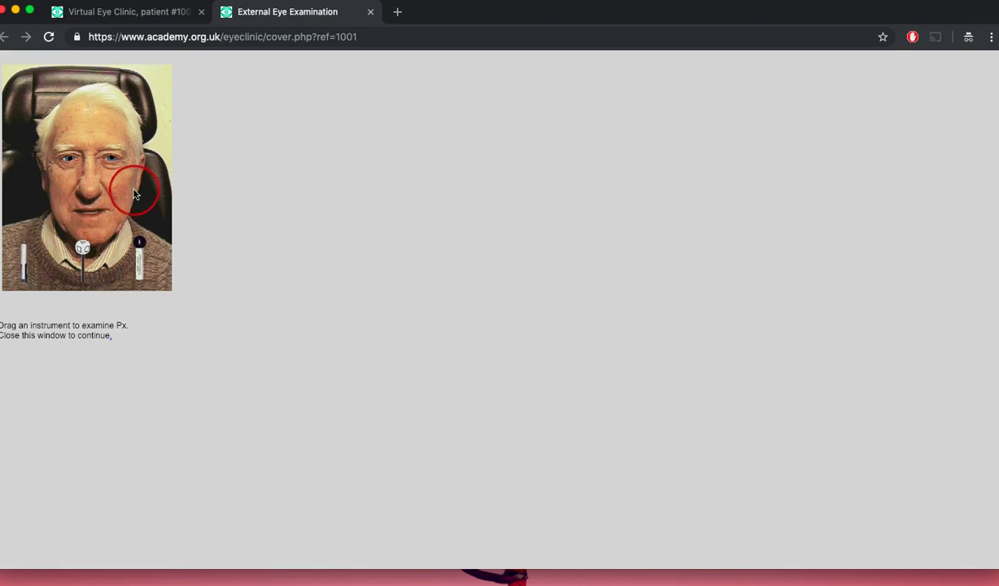
Step: Close the external examination and instil a Benoxinate 0.4% drop from the drug cabinet
click(371, 13)
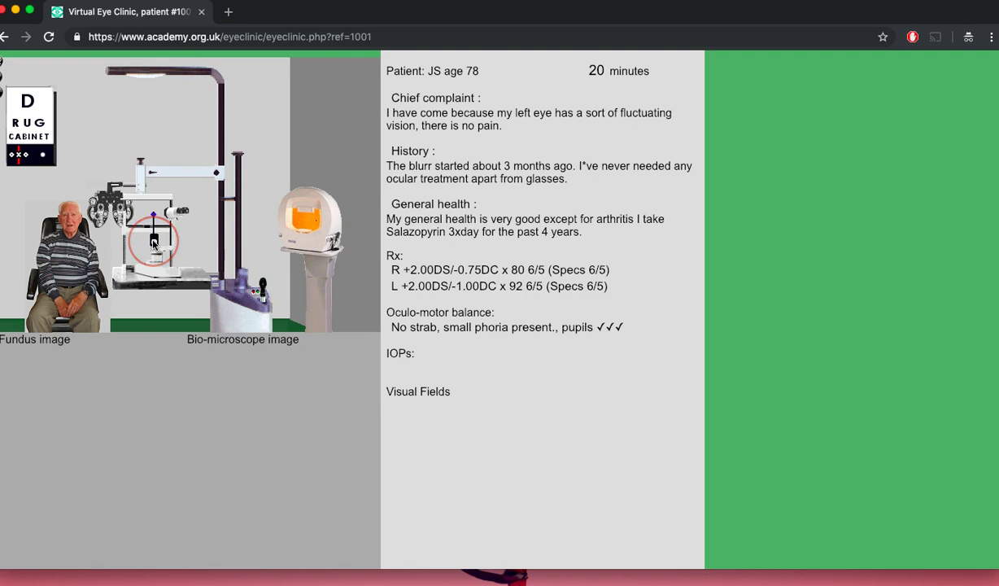
click(35, 118)
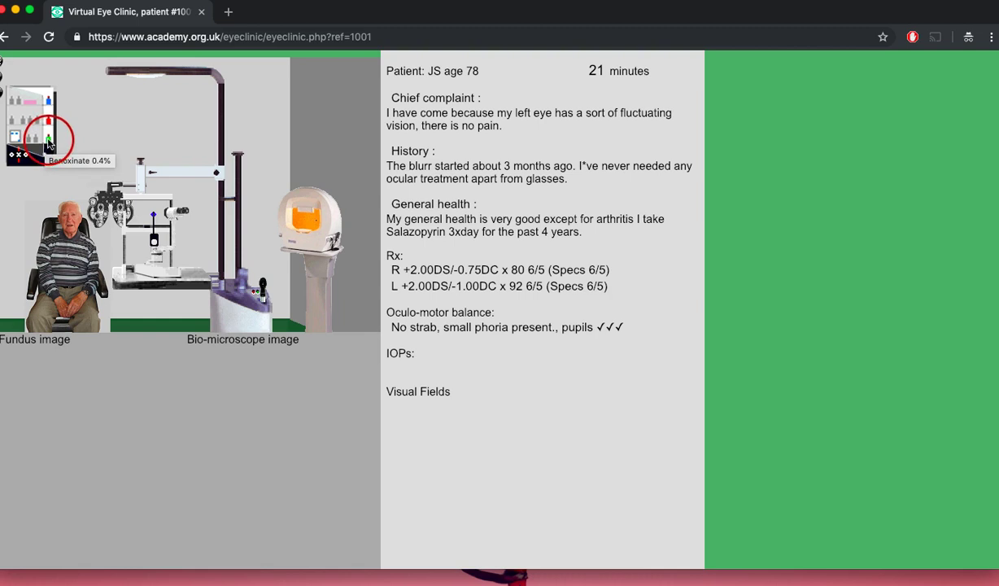
click(49, 143)
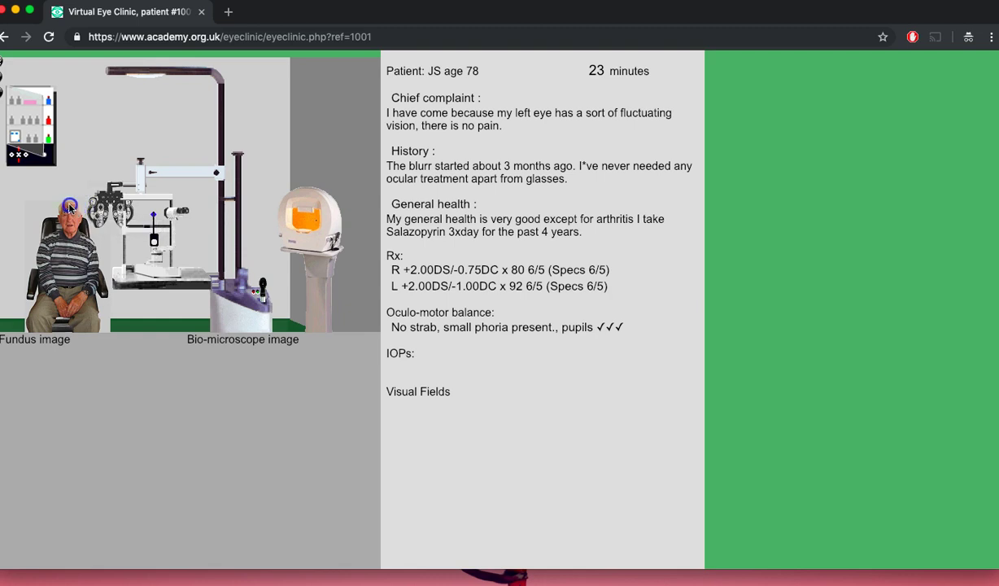
click(66, 210)
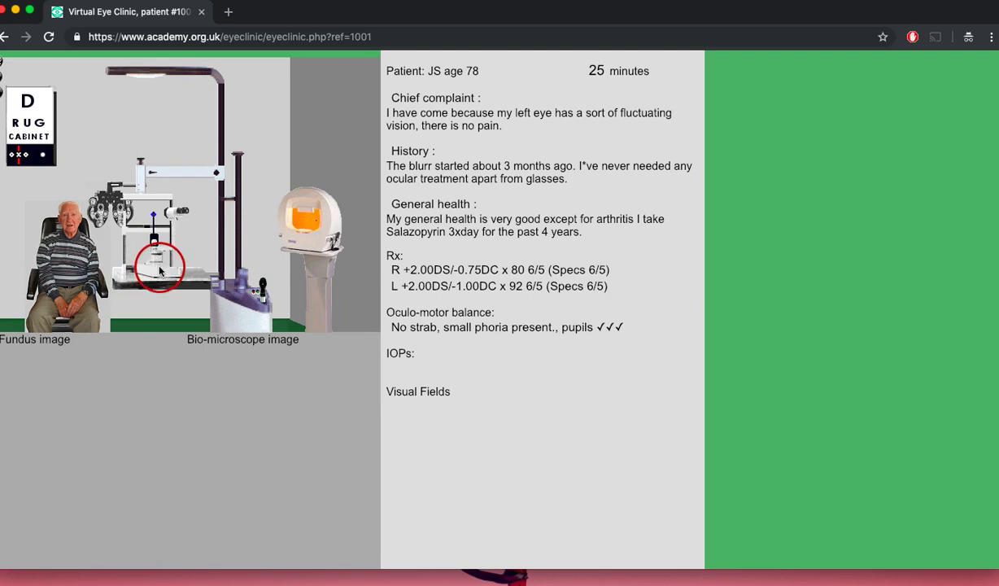
Step: Bring the slit lamp to the patient and record IOPs of R 27mmHg and L 56mmHg
drag(161, 277, 71, 285)
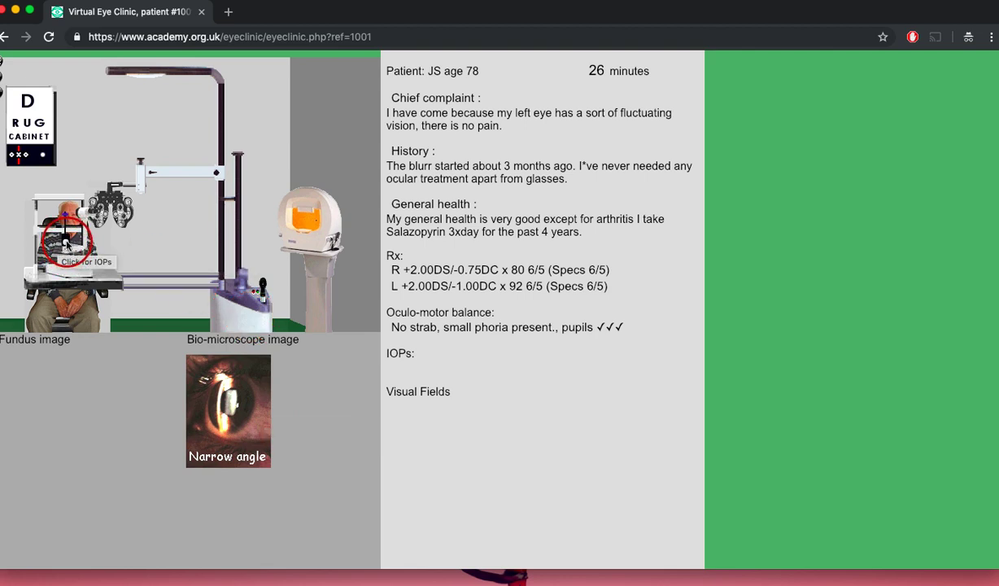
click(67, 243)
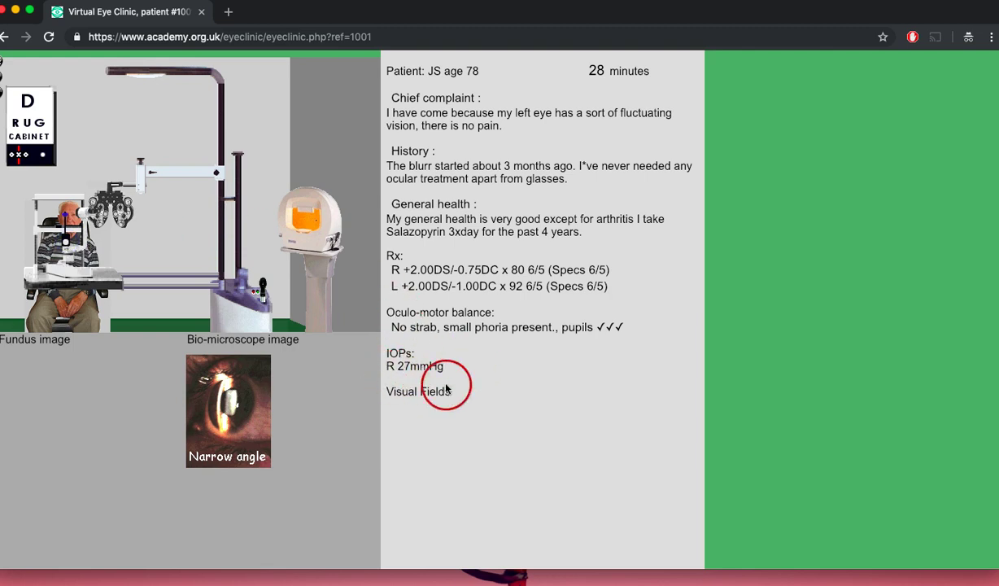
click(67, 276)
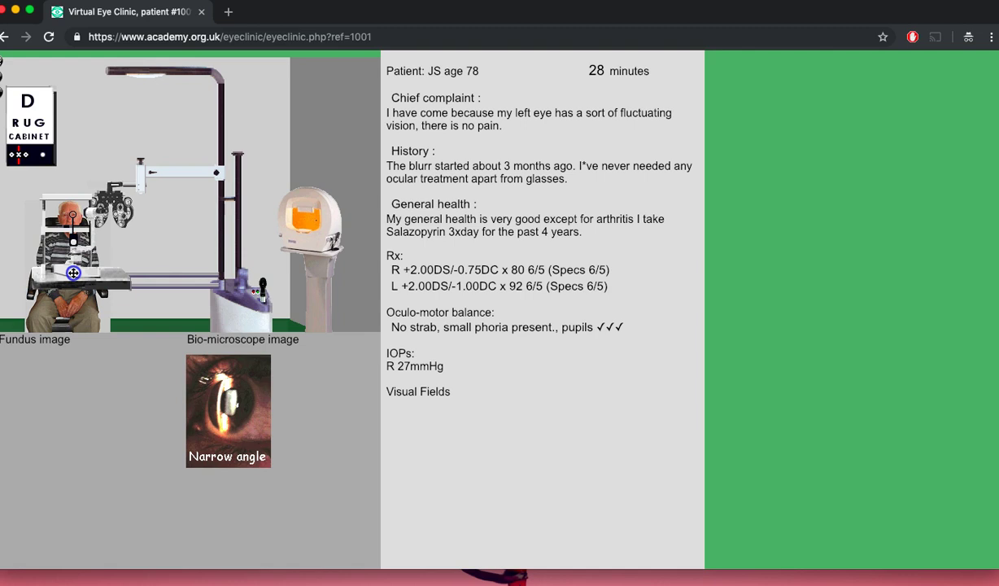
Step: View the narrow-angle bio-microscope image, then move the slit lamp back
click(73, 272)
mouse_move(226, 370)
mouse_down()
mouse_move(252, 411)
mouse_move(244, 366)
mouse_up()
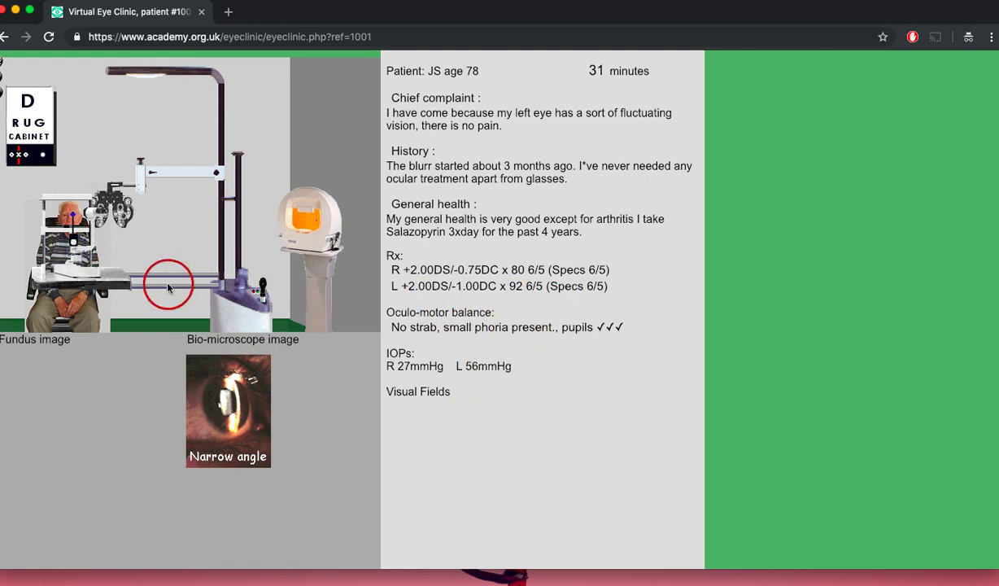
click(73, 274)
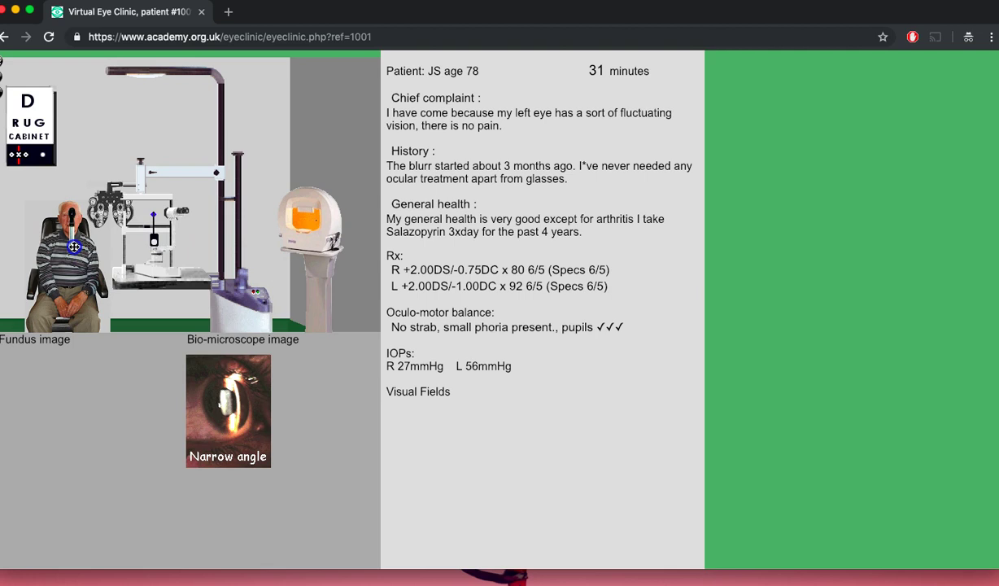
Step: View both fundus images and run the Henson 4000 fields (left 27db, right 34db defects)
click(74, 247)
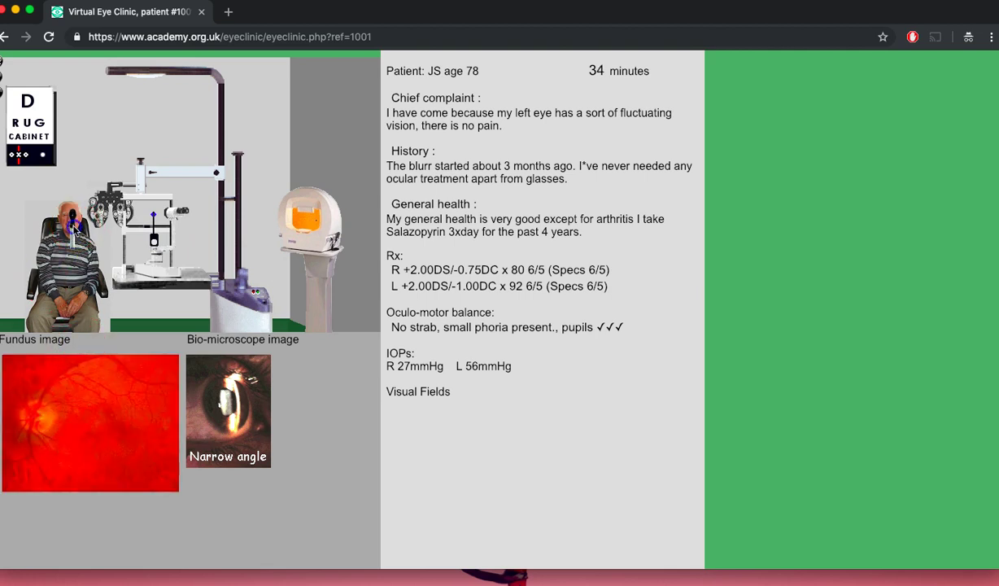
click(66, 247)
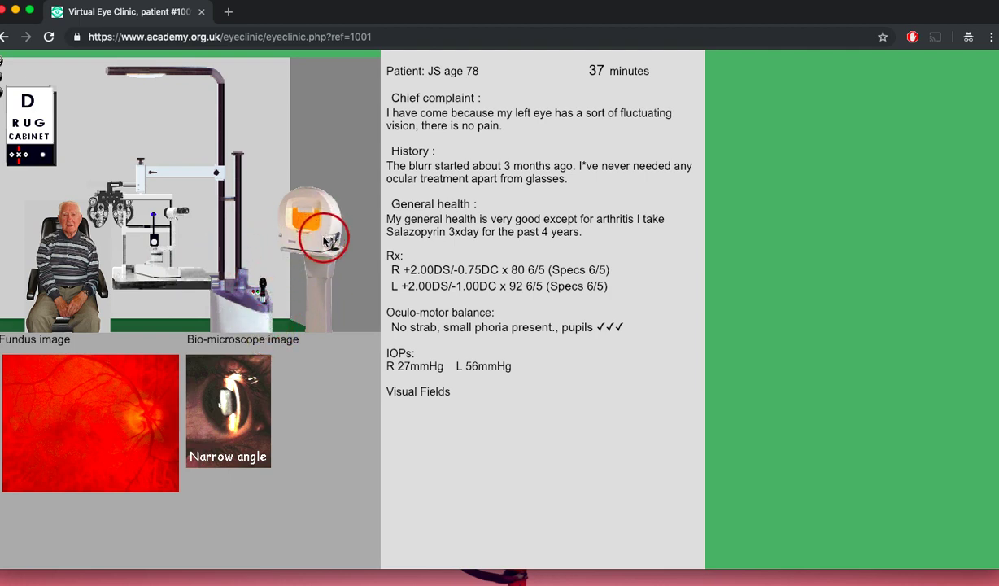
drag(330, 240, 74, 262)
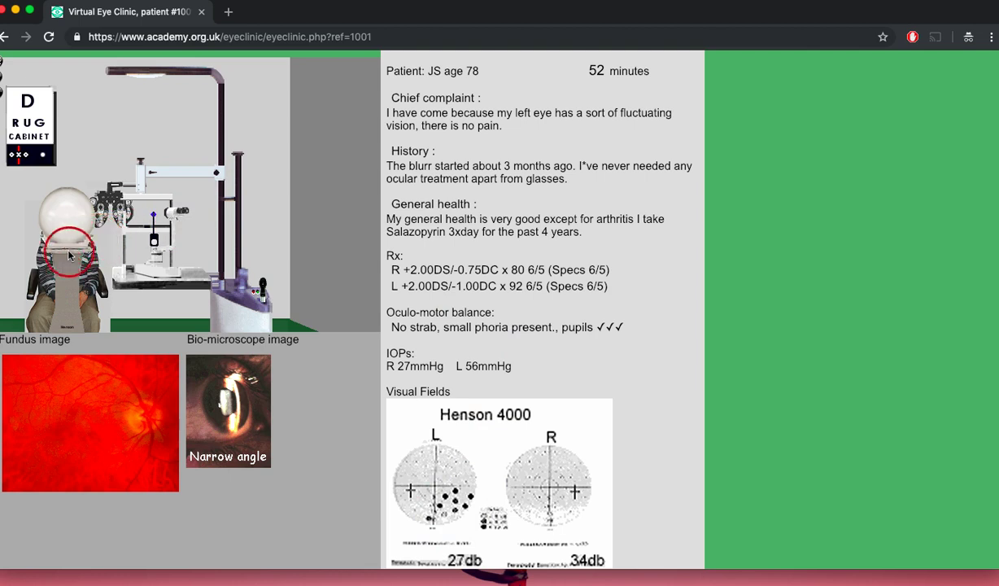
drag(68, 211, 310, 208)
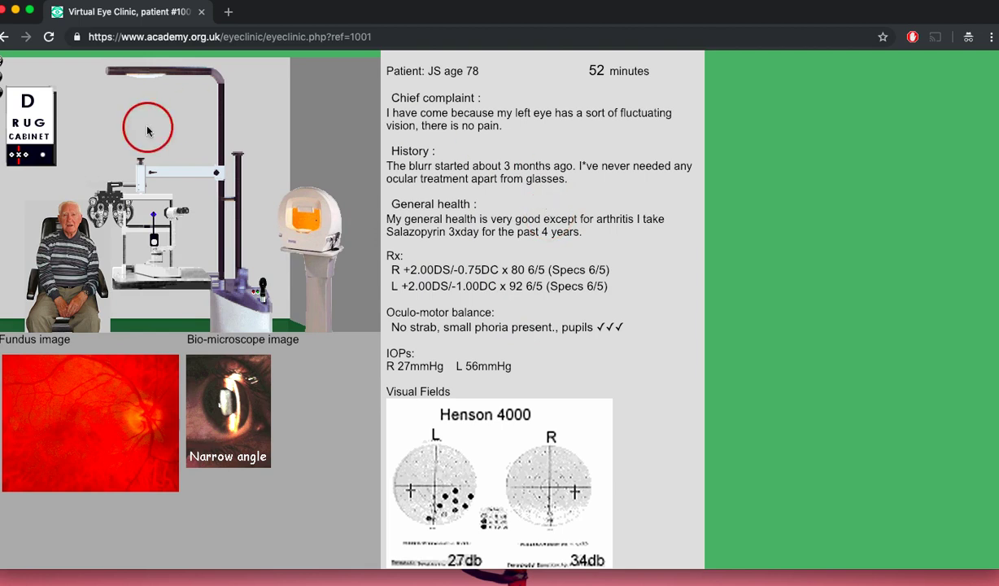
click(145, 75)
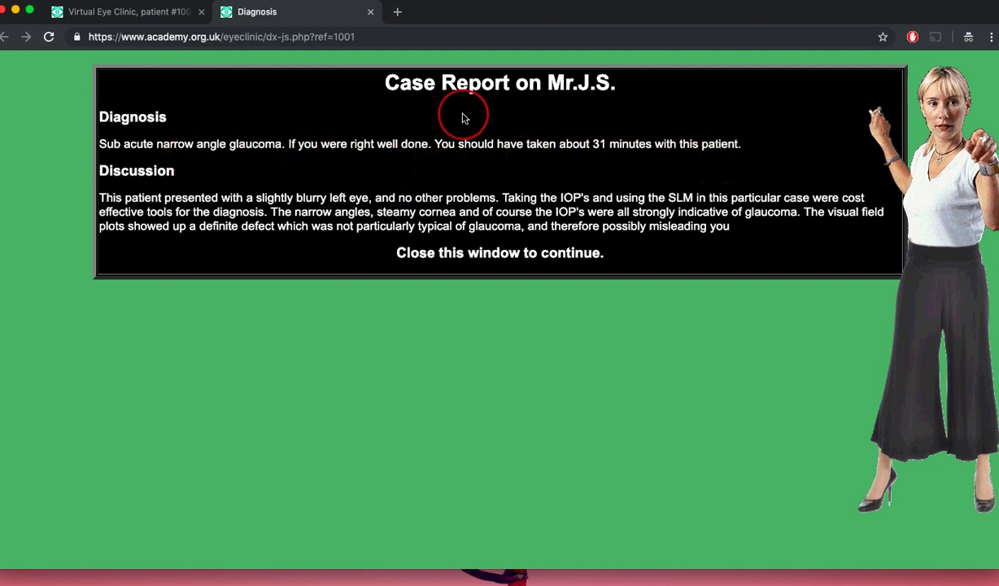
click(370, 13)
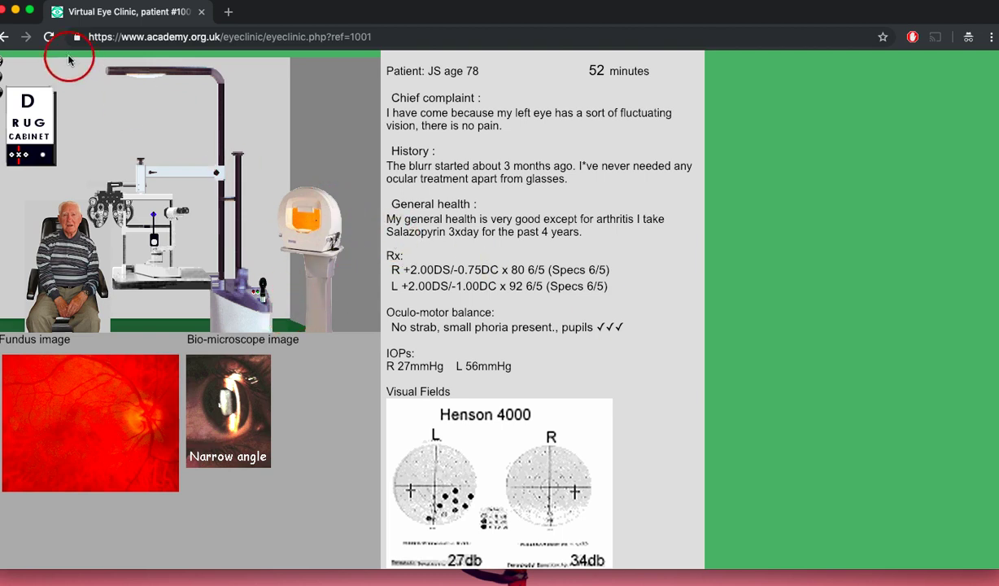
Step: Go back to the eyeclinic index.htm reception page and dismiss the copyright alert
click(5, 38)
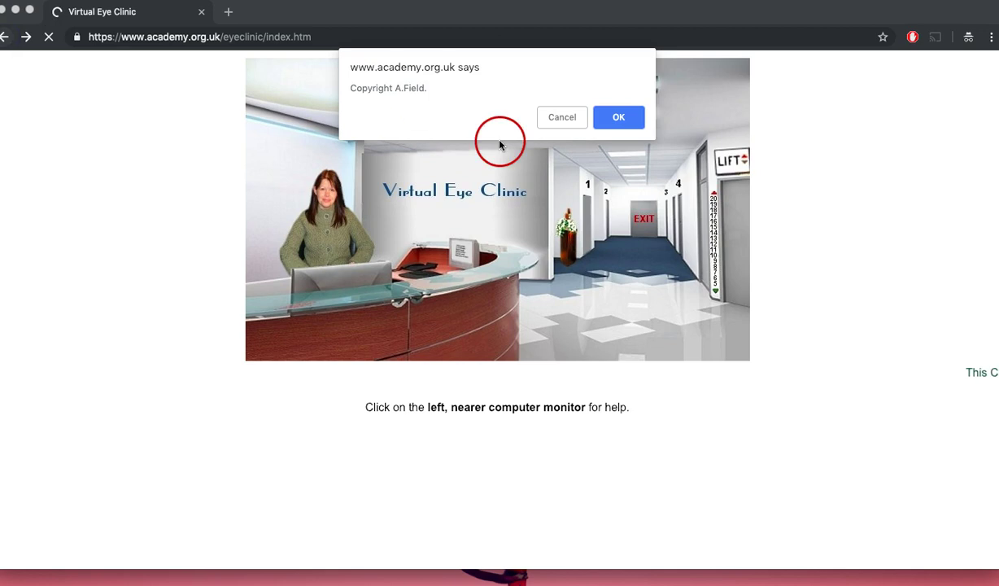
click(624, 118)
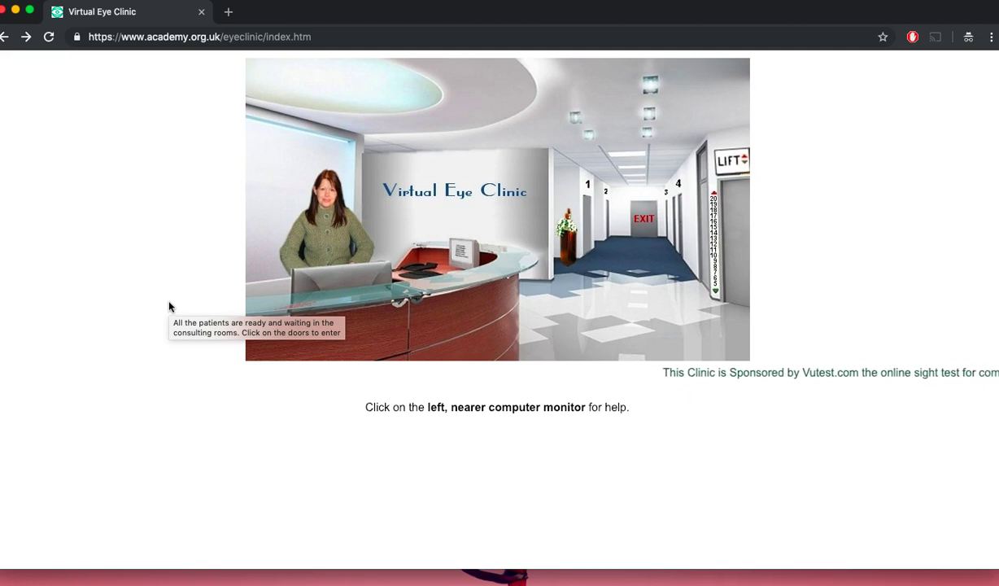
click(138, 305)
click(108, 356)
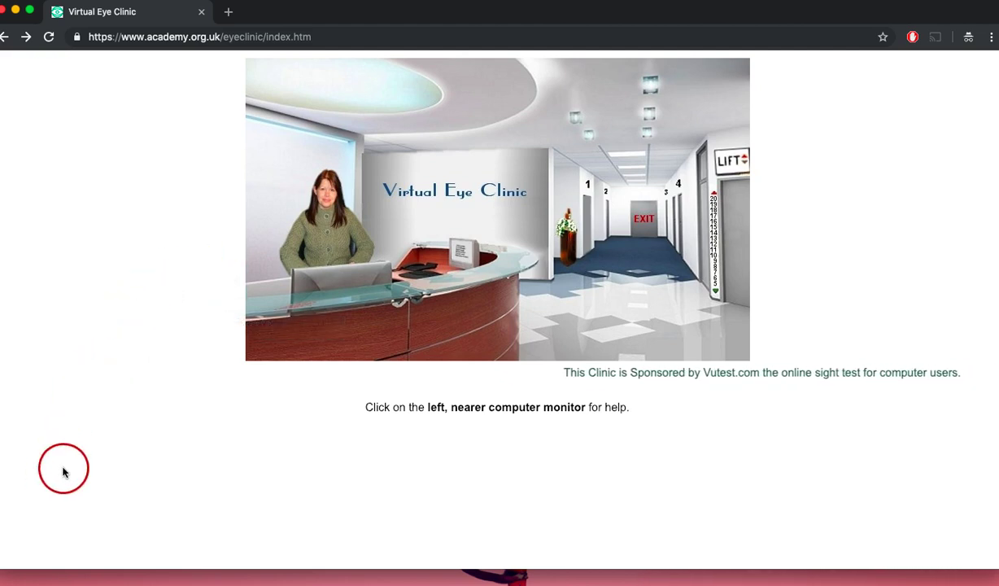